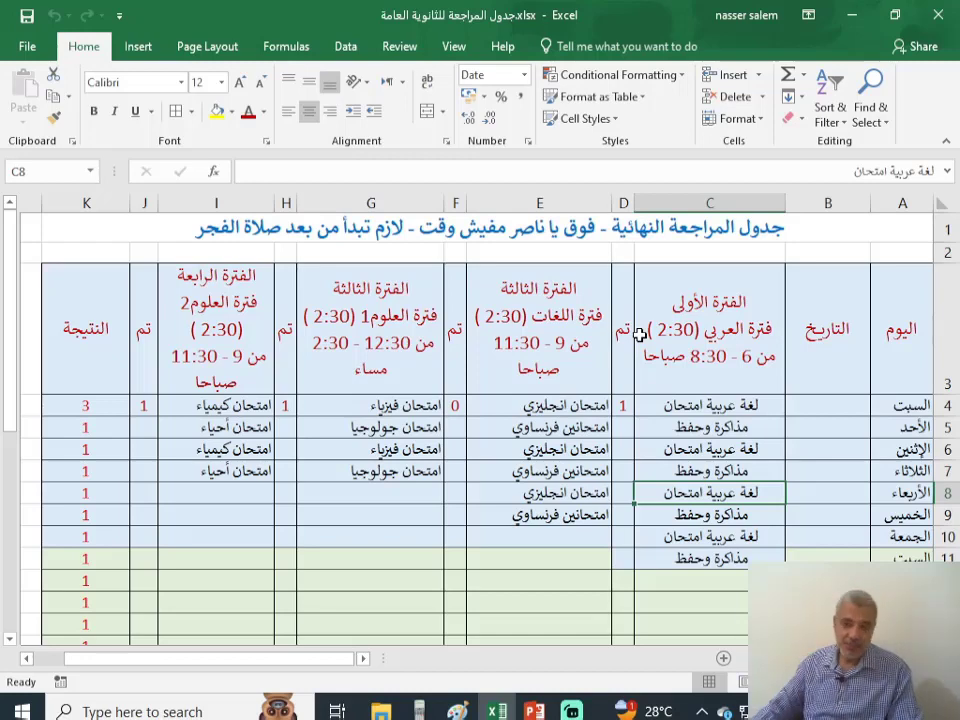
Review the weekly day rows of the revision schedule down to the total and achievement percentage rows.
{"action": "scroll", "coordinate": [903, 424], "scroll_direction": "down", "scroll_amount": 2}
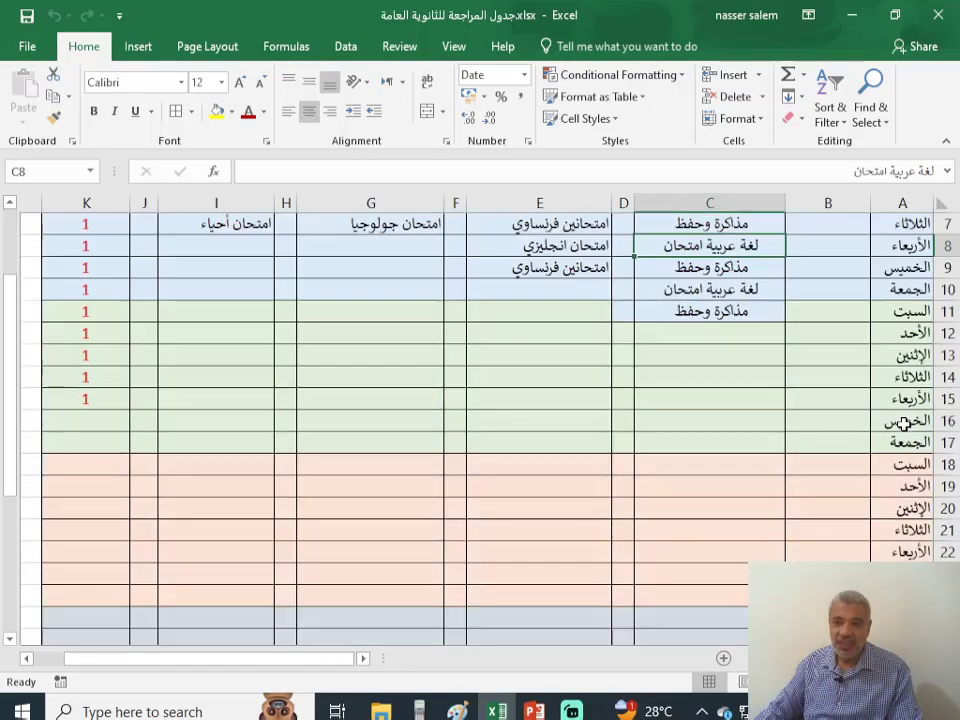
{"action": "scroll", "coordinate": [893, 368], "scroll_direction": "down", "scroll_amount": 3}
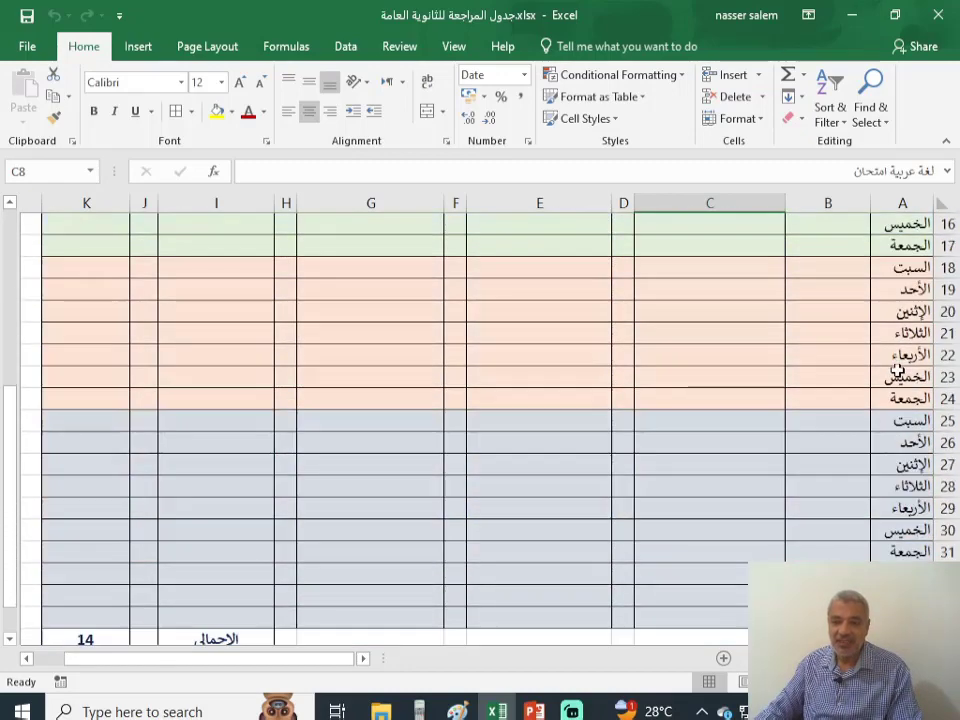
{"action": "scroll", "coordinate": [896, 523], "scroll_direction": "down", "scroll_amount": 2}
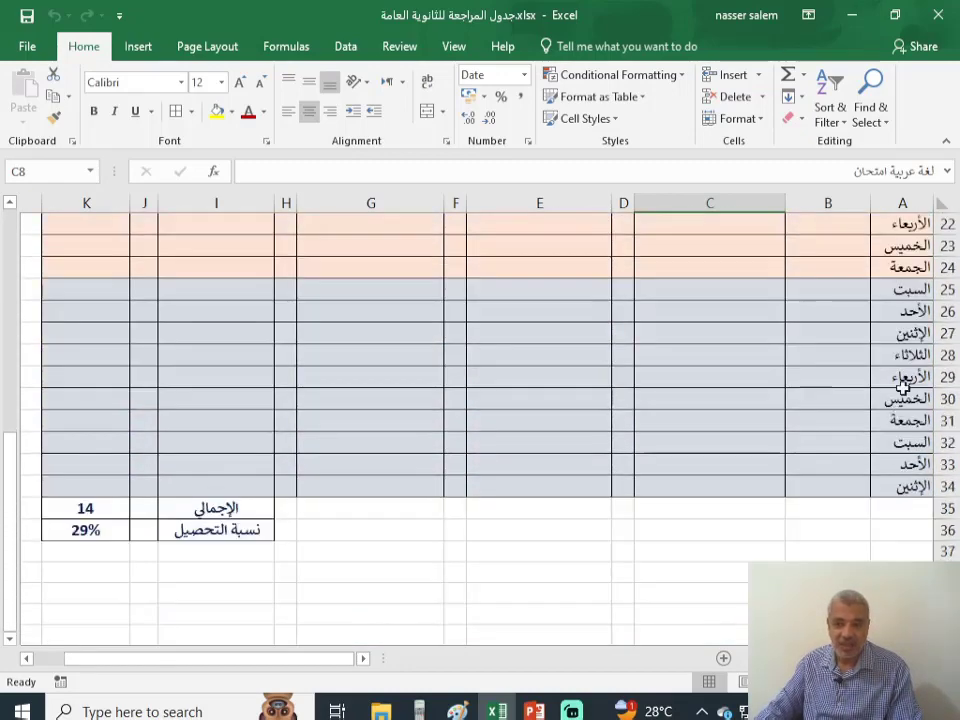
{"action": "left_click_drag", "start_coordinate": [941, 266], "coordinate": [876, 399]}
{"action": "left_click", "coordinate": [878, 312]}
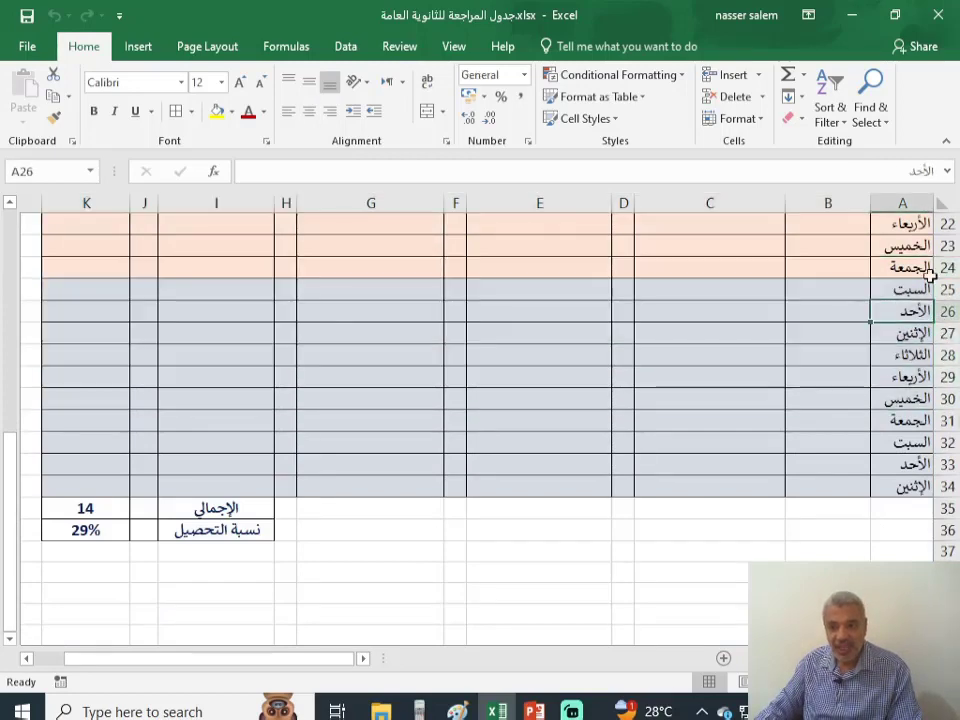
{"action": "scroll", "coordinate": [915, 290], "scroll_direction": "up", "scroll_amount": 3}
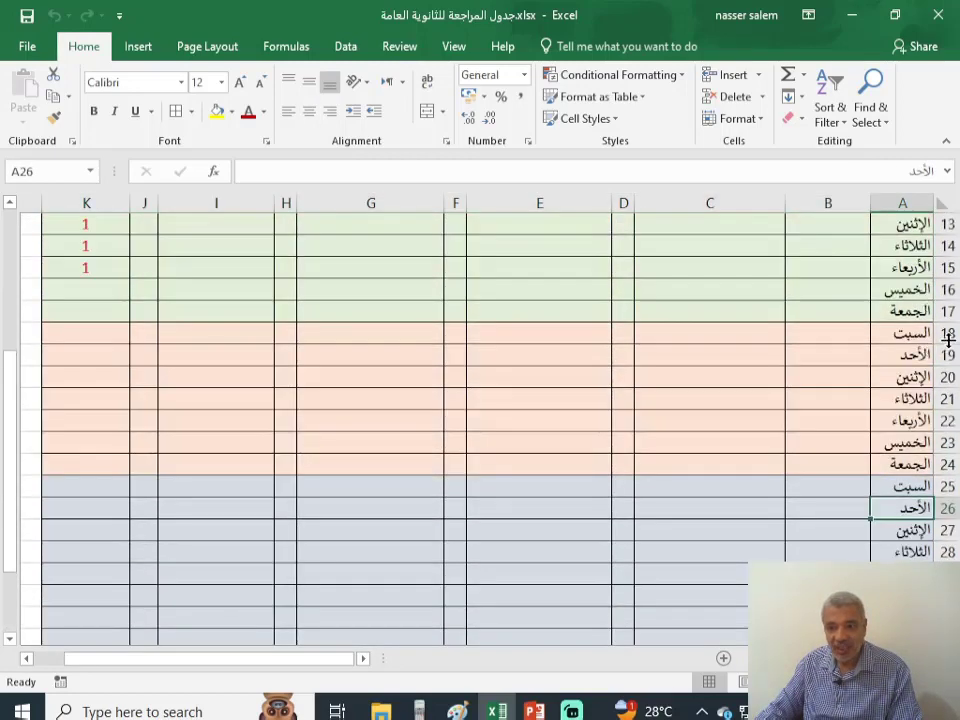
{"action": "mouse_move", "coordinate": [944, 336]}
{"action": "left_mouse_down"}
{"action": "mouse_move", "coordinate": [917, 399]}
{"action": "mouse_move", "coordinate": [926, 461]}
{"action": "left_mouse_up"}
{"action": "right_click", "coordinate": [944, 354]}
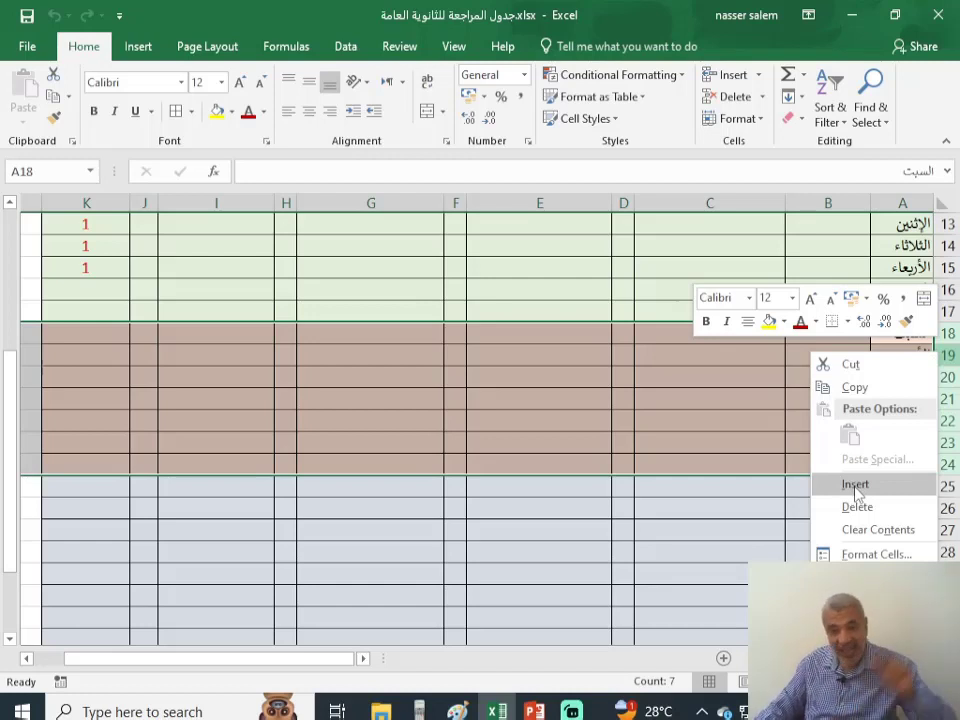
{"action": "scroll", "coordinate": [476, 304], "scroll_direction": "up", "scroll_amount": 4}
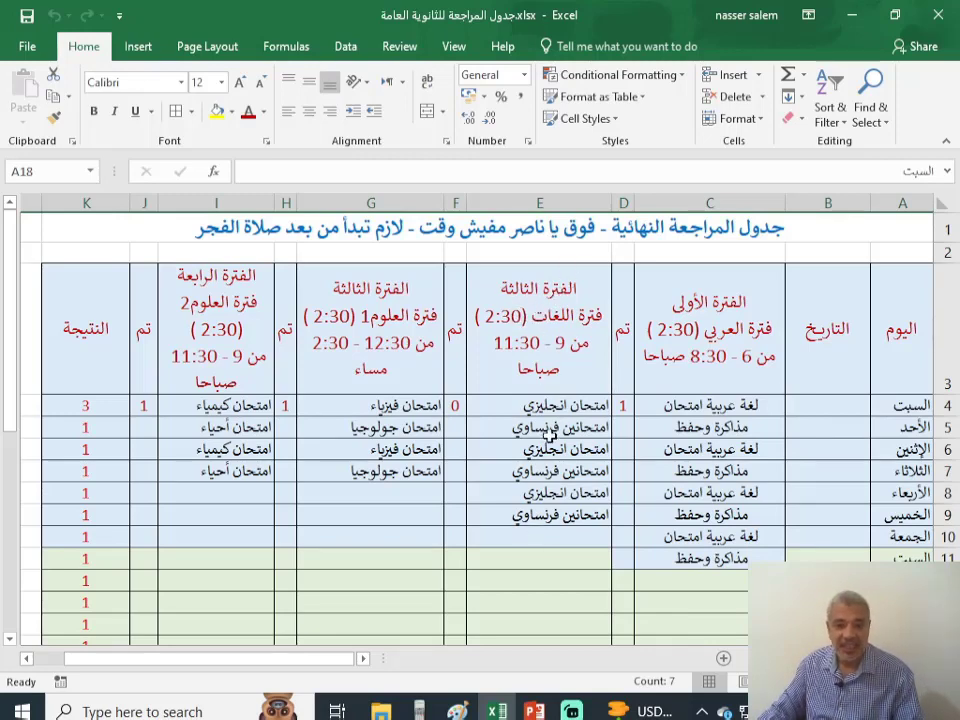
Correct the period name in the languages column header in E3 to "الفترة الثانية".
{"action": "left_click", "coordinate": [530, 298]}
{"action": "double_click", "coordinate": [530, 298]}
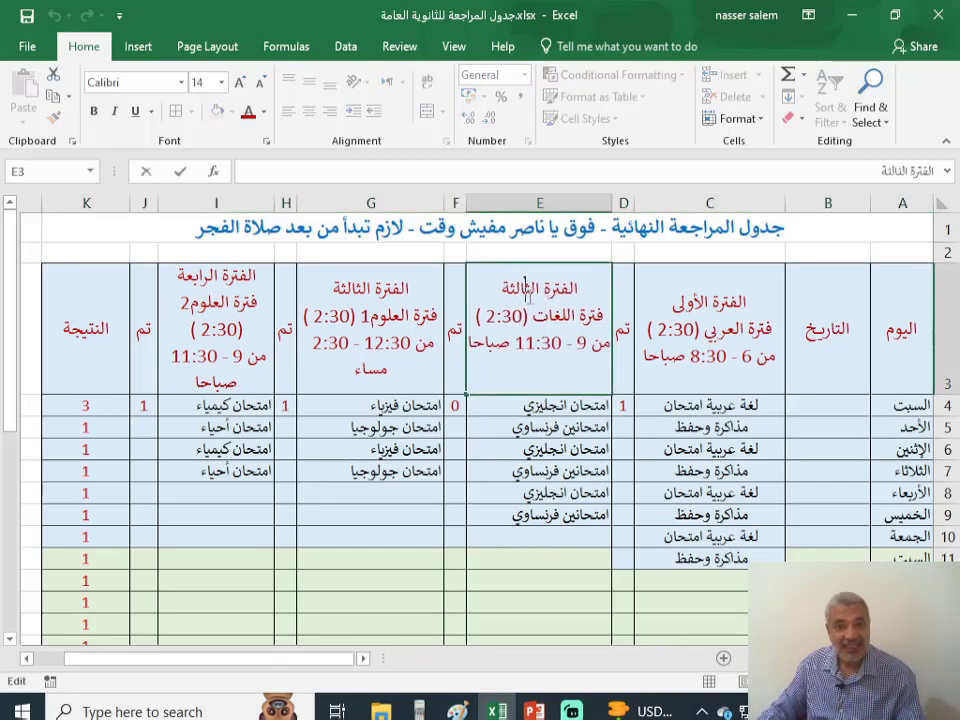
{"action": "type", "text": "الثانية"}
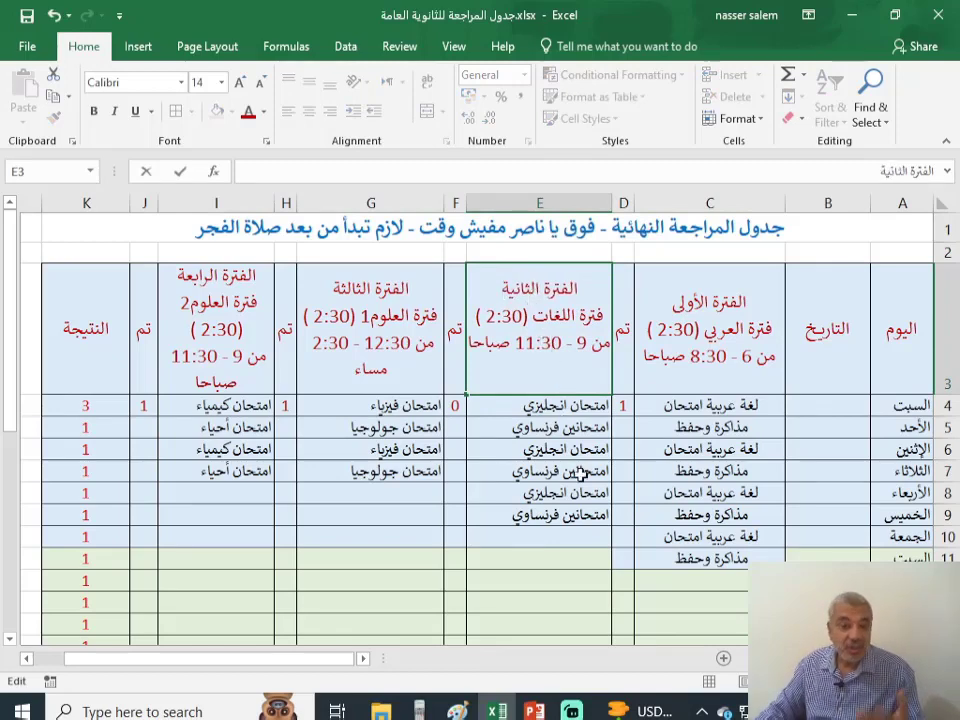
{"action": "left_click", "coordinate": [553, 406]}
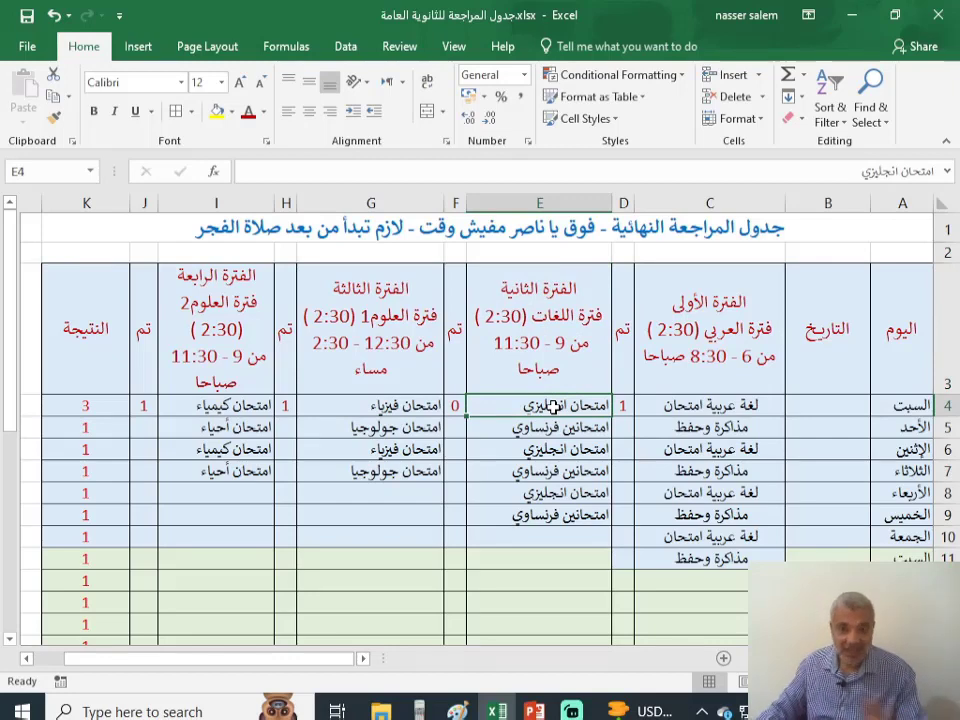
Examine the subjects scheduled in the languages column E and the two science columns G and I.
{"action": "left_click", "coordinate": [522, 471]}
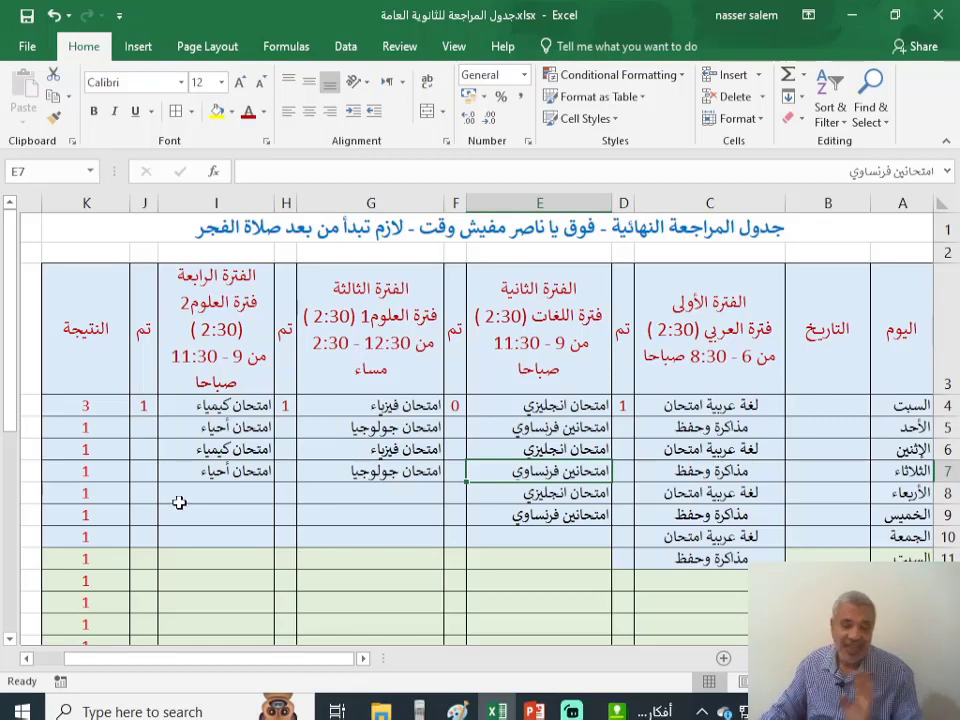
{"action": "left_click", "coordinate": [397, 407]}
{"action": "left_click", "coordinate": [405, 430]}
{"action": "left_click", "coordinate": [396, 452]}
{"action": "left_click", "coordinate": [388, 471]}
{"action": "left_click", "coordinate": [377, 499]}
{"action": "left_click", "coordinate": [356, 553]}
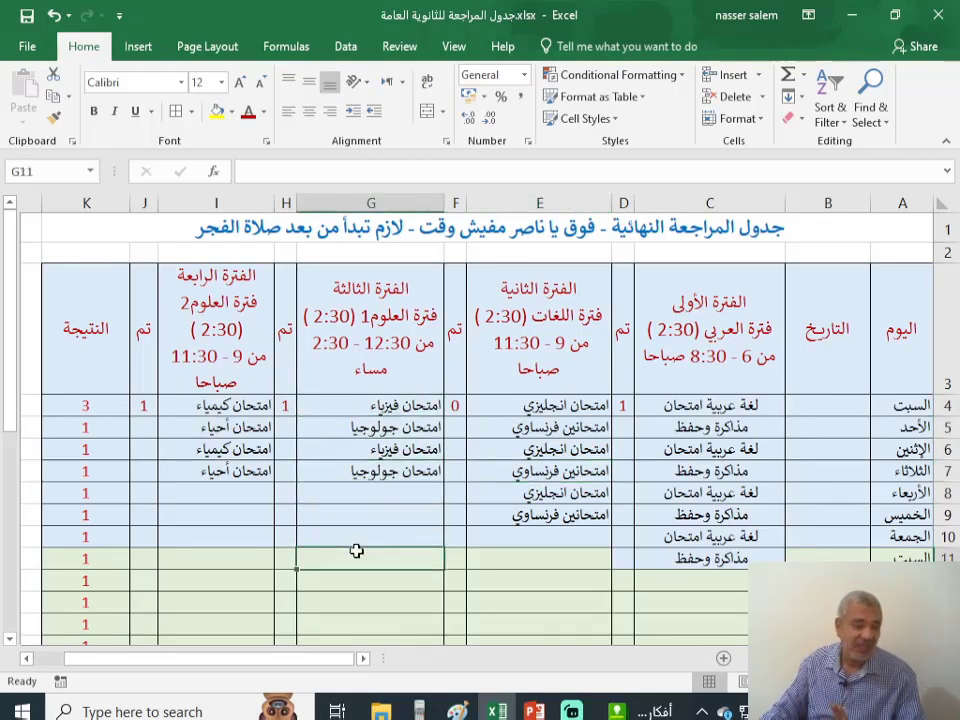
{"action": "left_click", "coordinate": [250, 408]}
{"action": "left_click", "coordinate": [240, 430]}
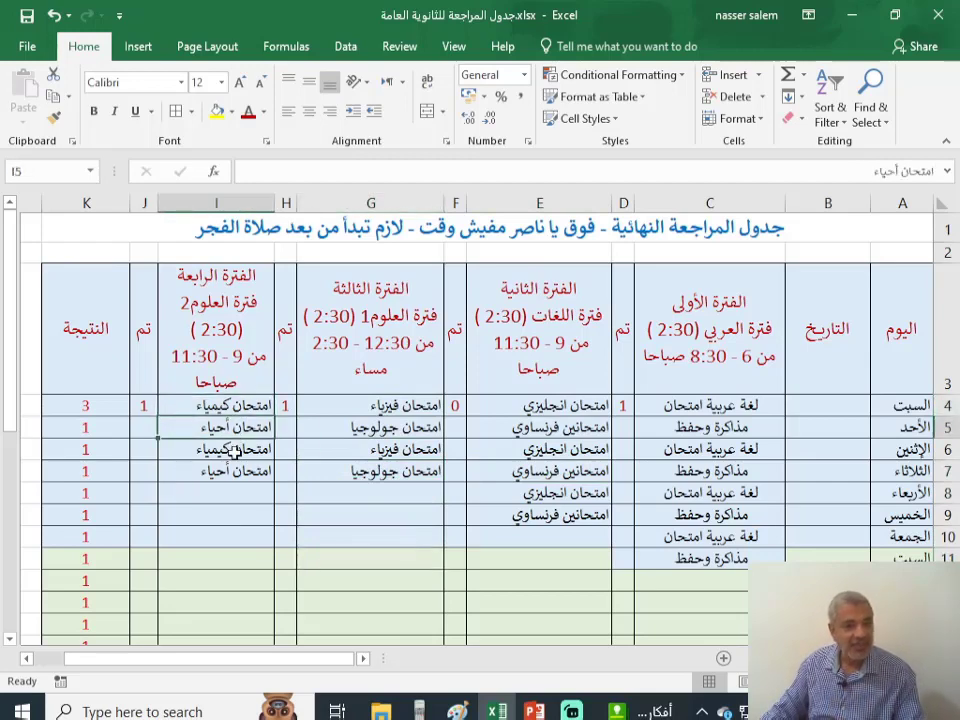
{"action": "left_click", "coordinate": [238, 449]}
{"action": "left_click", "coordinate": [231, 472]}
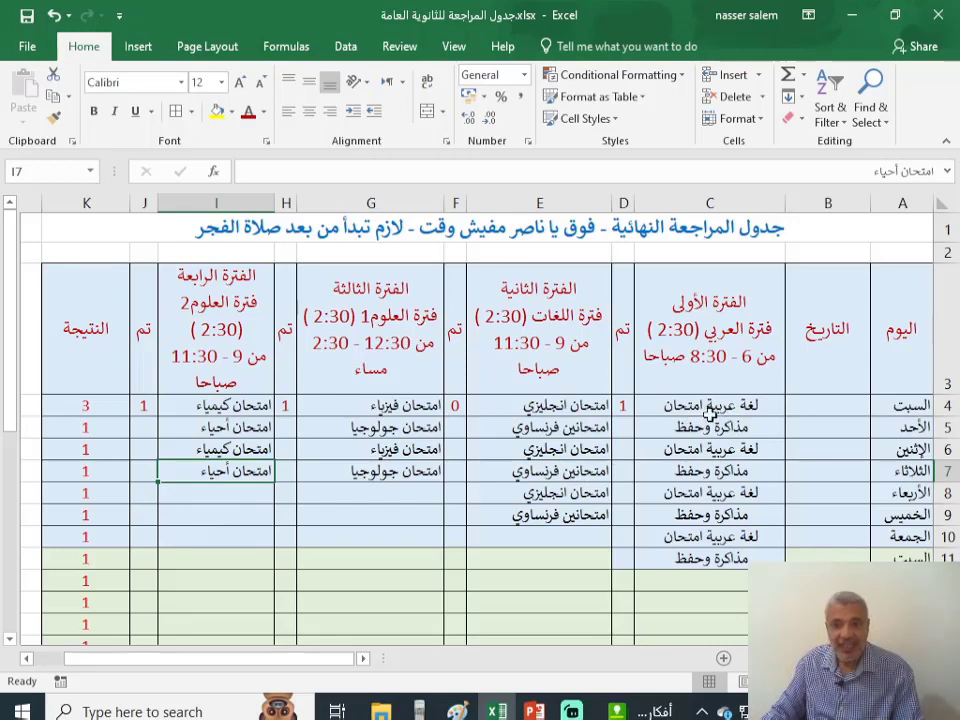
For Saturday in row 4, set the languages completion mark in F4 to 1 and the first science period's mark in H4 to 0.
{"action": "left_click", "coordinate": [624, 407]}
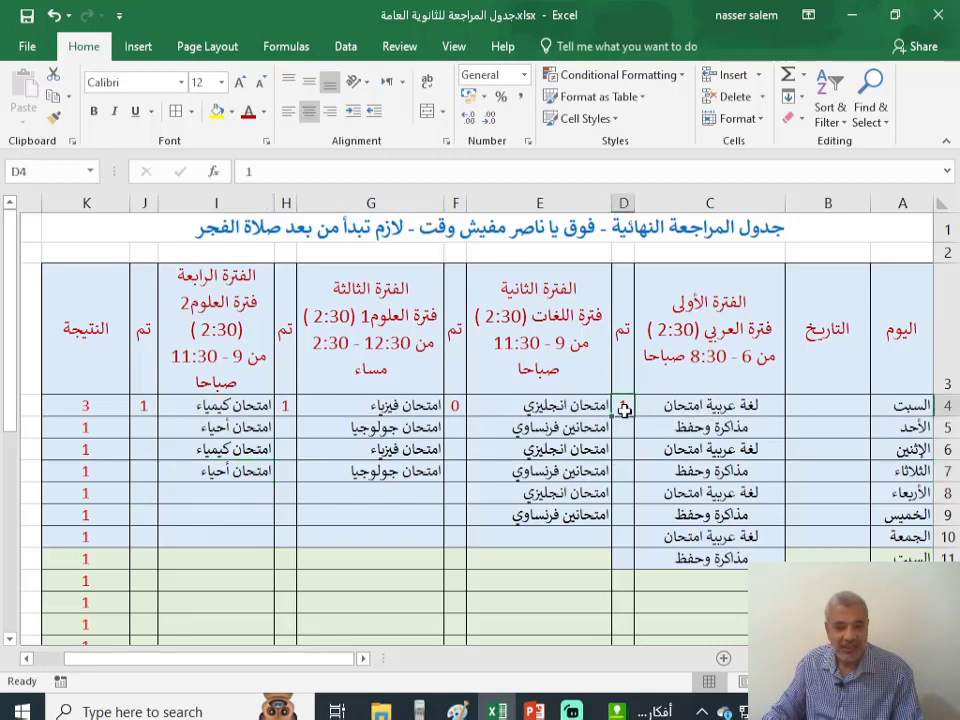
{"action": "left_click", "coordinate": [460, 408]}
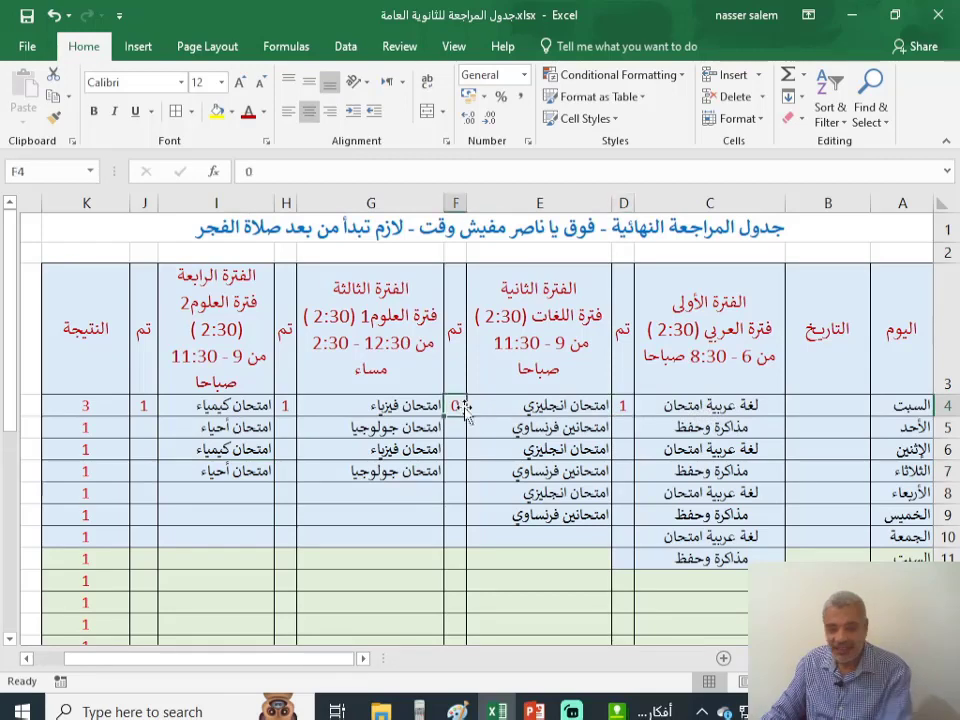
{"action": "type", "text": "1"}
{"action": "left_click", "coordinate": [80, 407]}
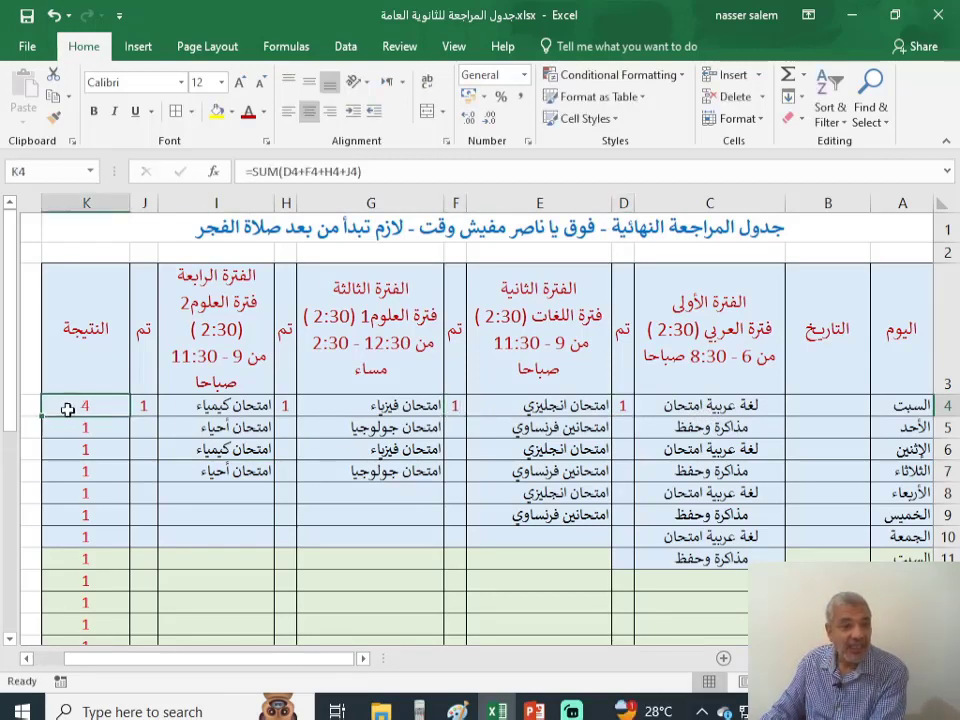
{"action": "left_click", "coordinate": [284, 407]}
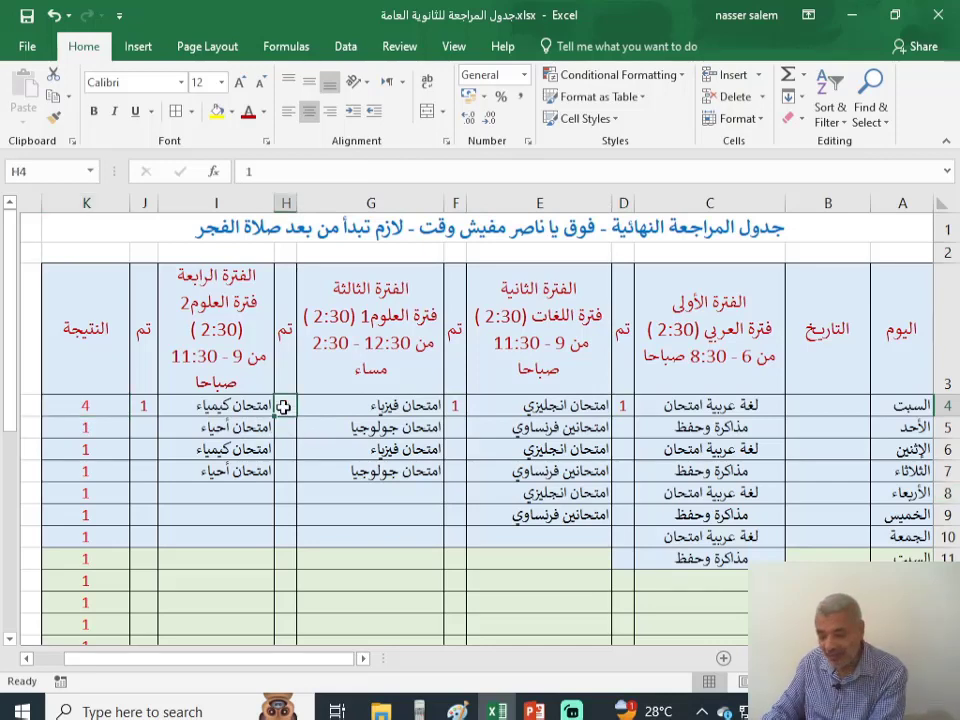
{"action": "type", "text": "0"}
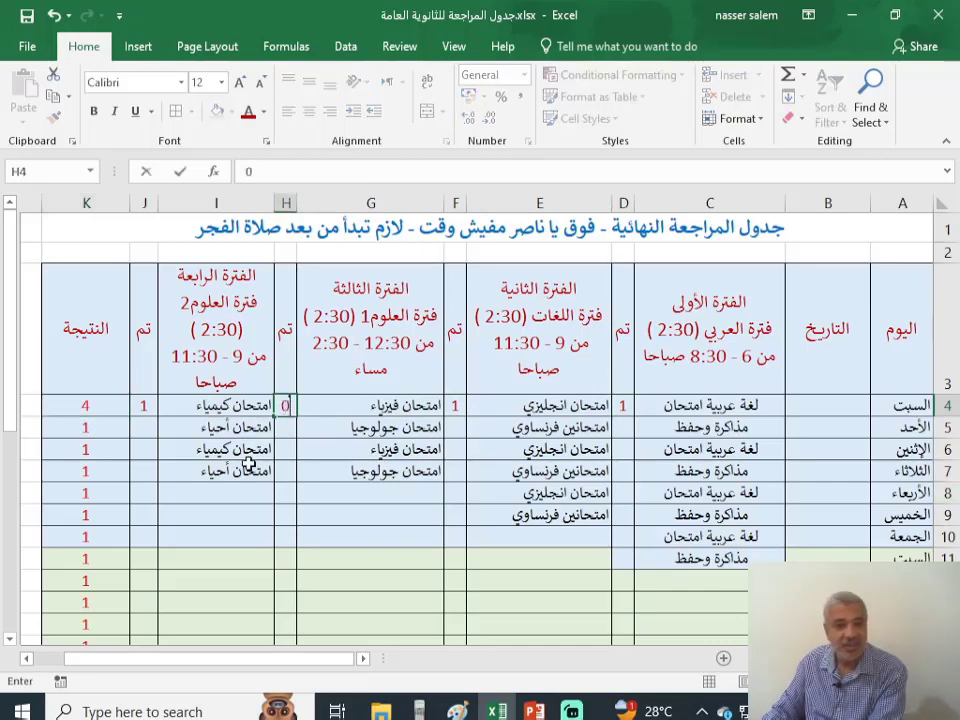
{"action": "left_click", "coordinate": [388, 447]}
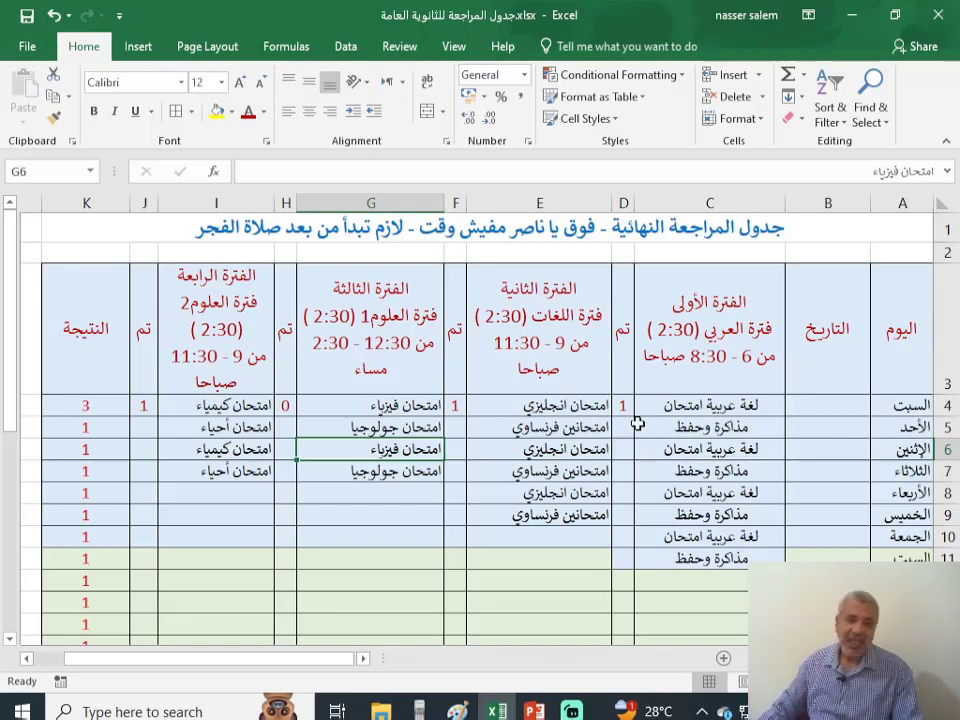
Examine the achievement percentage formula in K36 beneath the schedule and the day rows it covers.
{"action": "scroll", "coordinate": [189, 511], "scroll_direction": "down", "scroll_amount": 1}
{"action": "scroll", "coordinate": [171, 456], "scroll_direction": "up", "scroll_amount": 1}
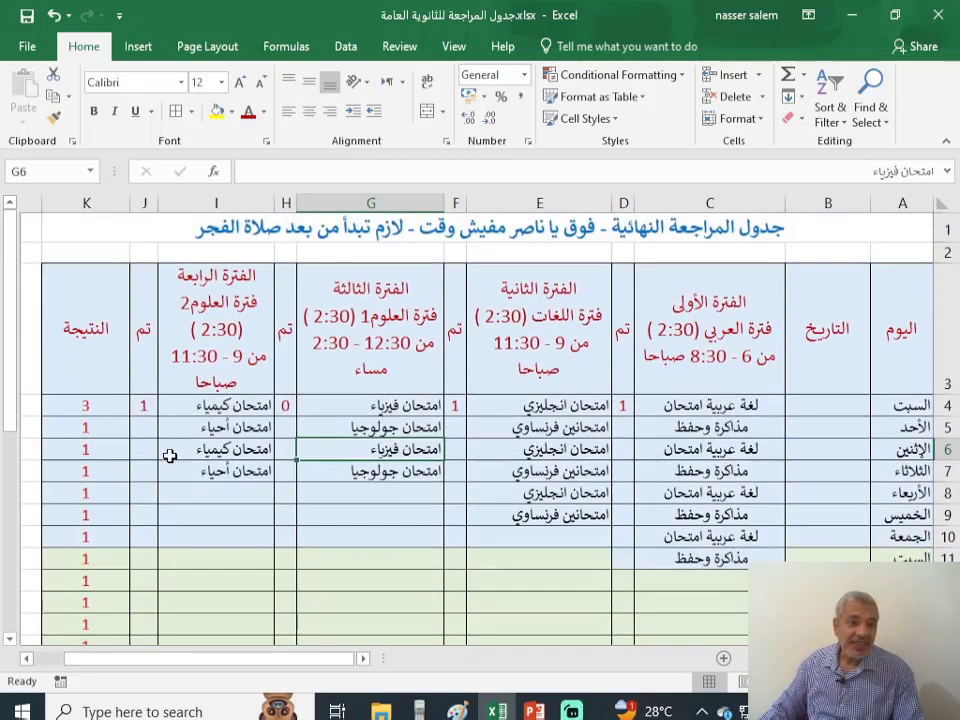
{"action": "scroll", "coordinate": [169, 456], "scroll_direction": "down", "scroll_amount": 2}
{"action": "scroll", "coordinate": [503, 449], "scroll_direction": "up", "scroll_amount": 2}
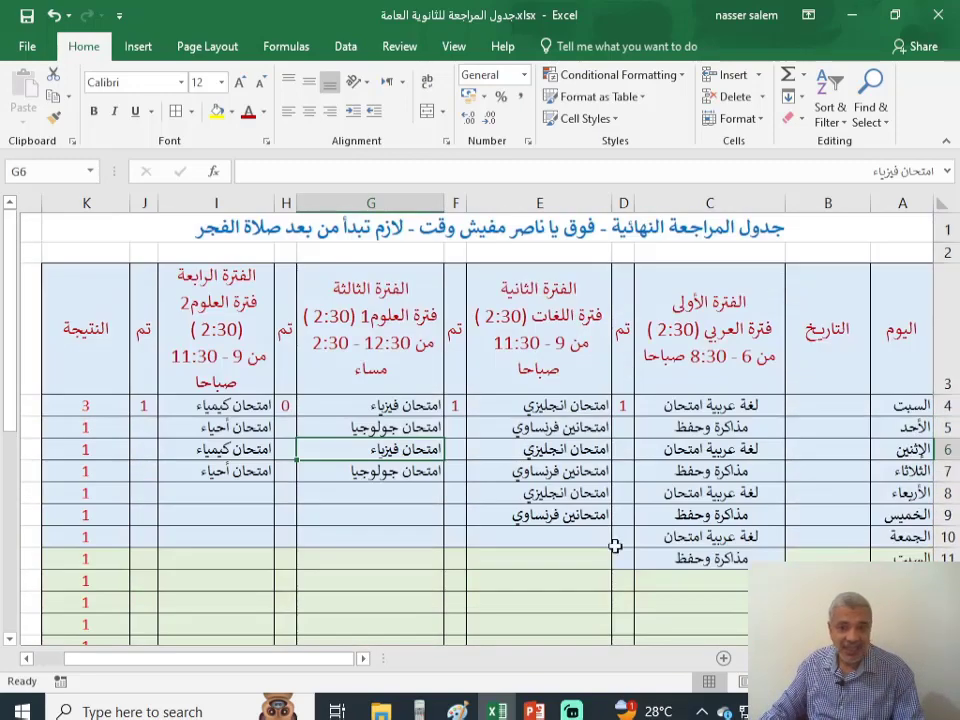
{"action": "scroll", "coordinate": [72, 527], "scroll_direction": "down", "scroll_amount": 2}
{"action": "scroll", "coordinate": [72, 527], "scroll_direction": "down", "scroll_amount": 5}
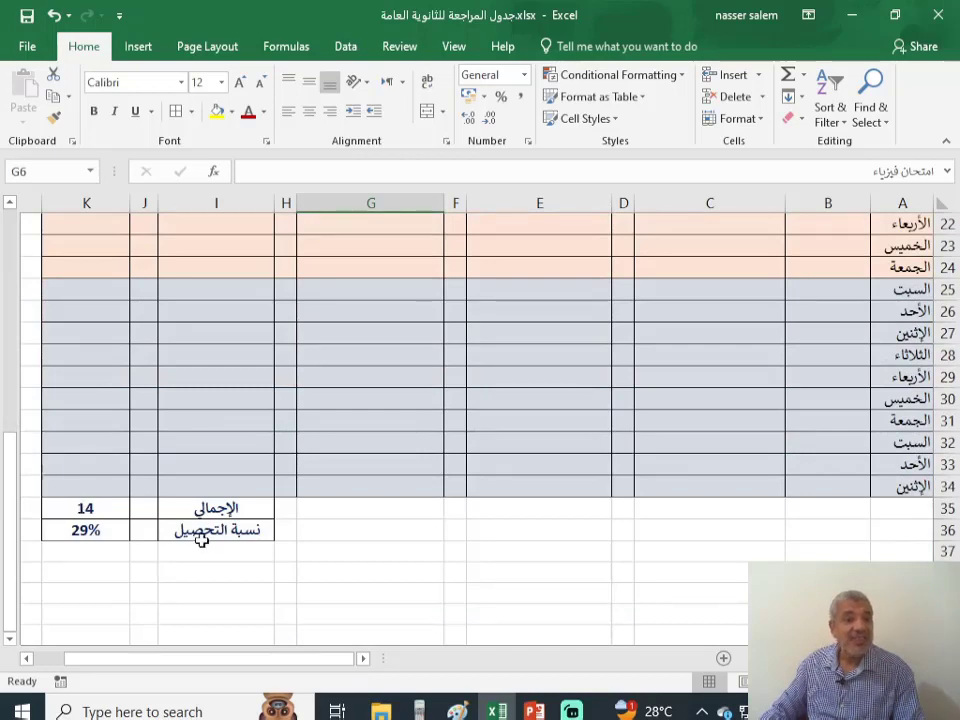
{"action": "left_click", "coordinate": [96, 534]}
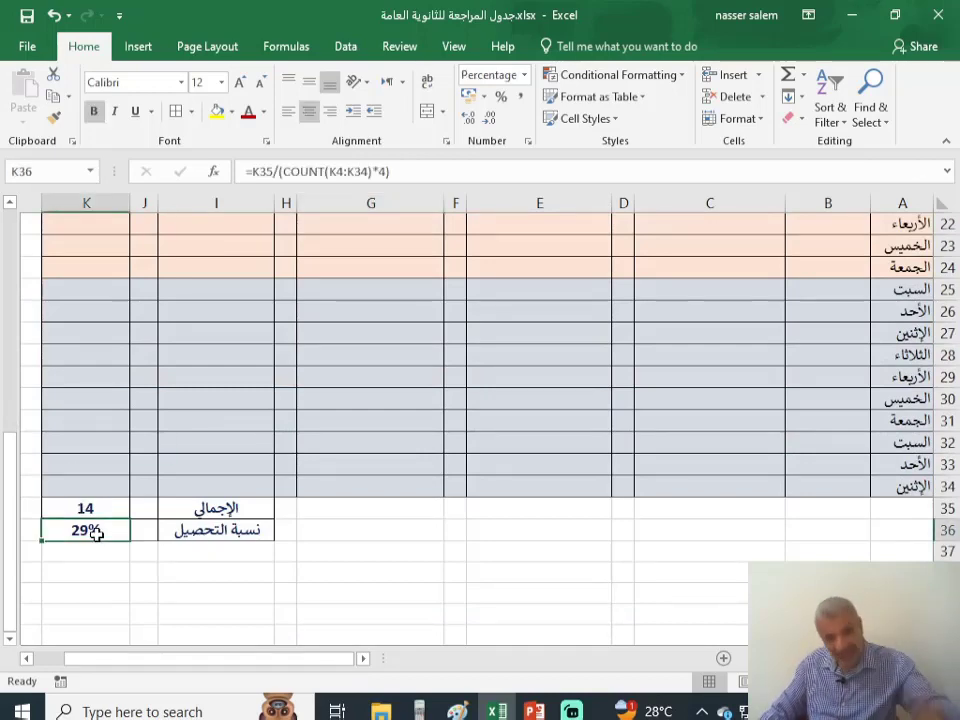
{"action": "scroll", "coordinate": [431, 506], "scroll_direction": "up", "scroll_amount": 6}
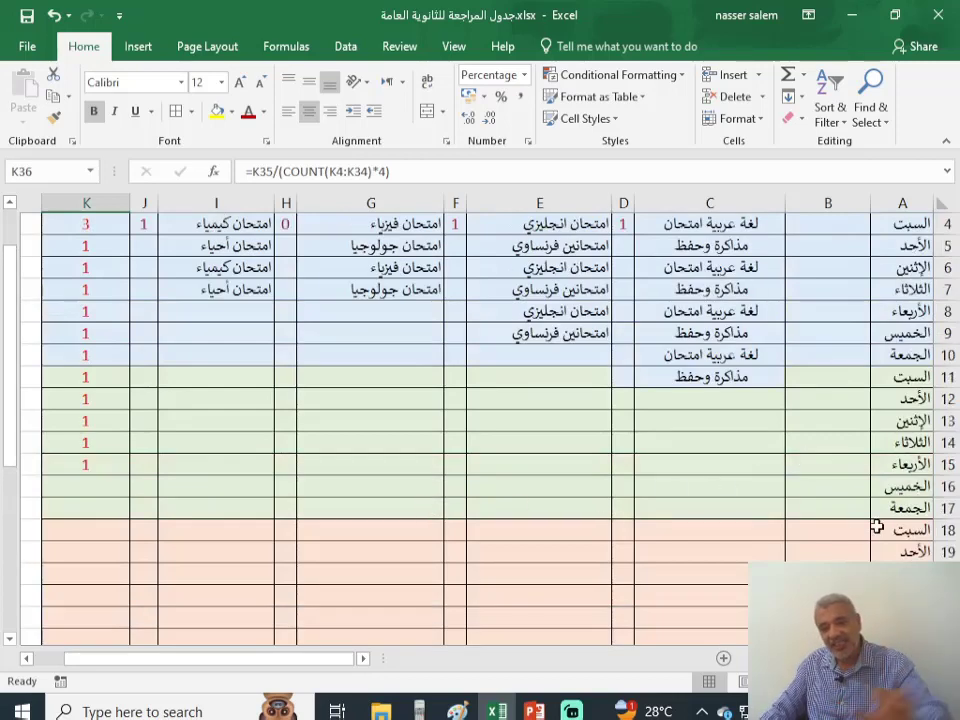
{"action": "left_click_drag", "start_coordinate": [940, 458], "coordinate": [940, 502]}
{"action": "scroll", "coordinate": [940, 505], "scroll_direction": "down", "scroll_amount": 8}
{"action": "scroll", "coordinate": [832, 504], "scroll_direction": "up", "scroll_amount": 4}
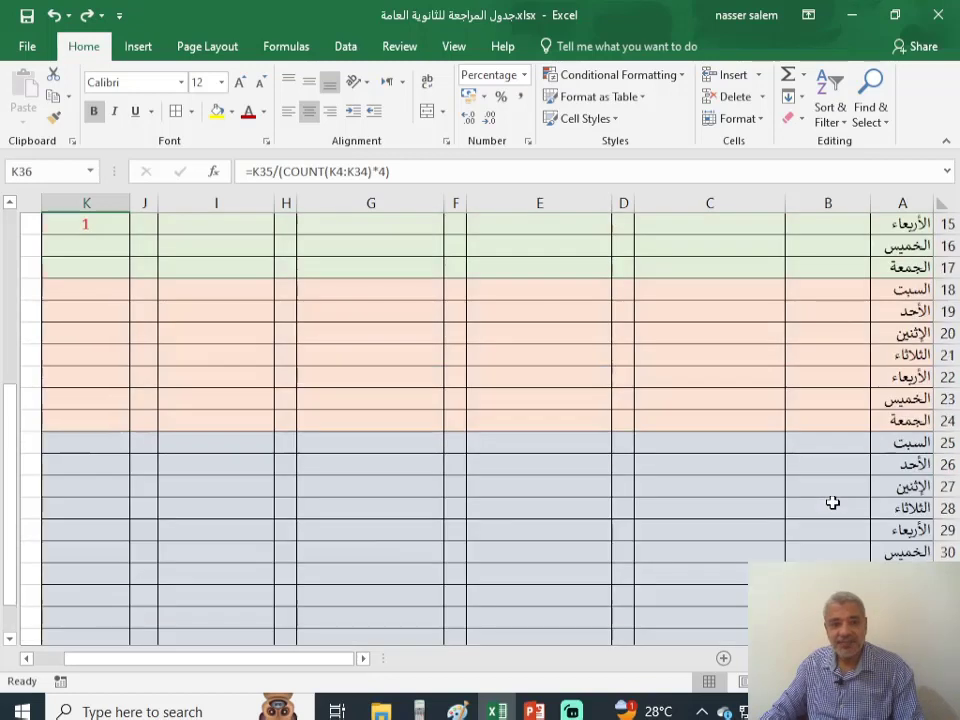
{"action": "left_click_drag", "start_coordinate": [945, 422], "coordinate": [940, 573]}
{"action": "left_click_drag", "start_coordinate": [940, 292], "coordinate": [943, 421]}
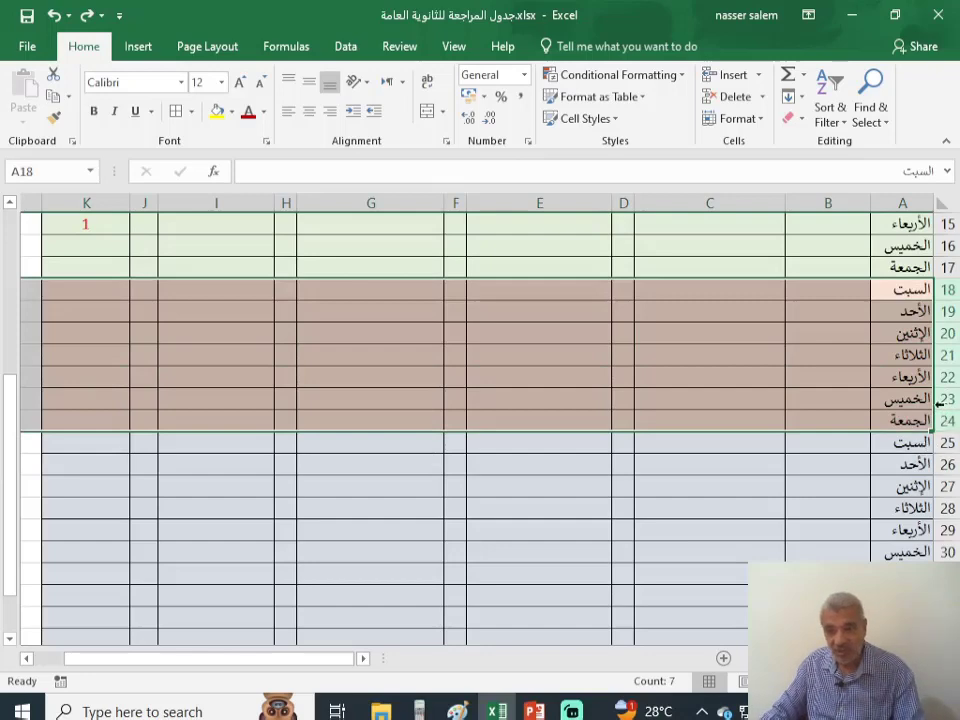
{"action": "right_click", "coordinate": [950, 316]}
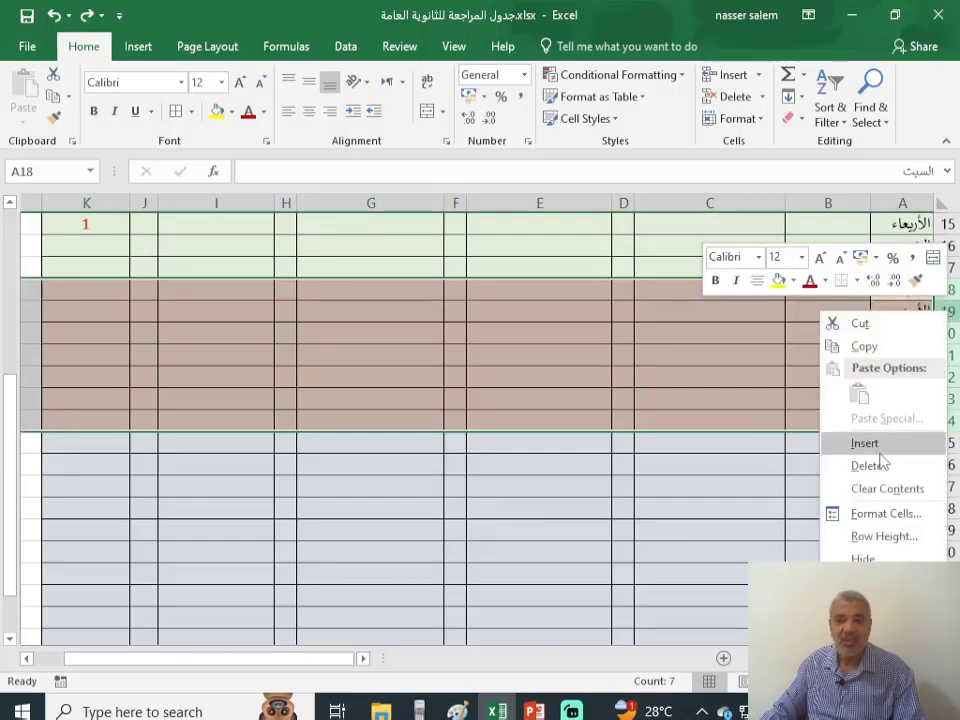
{"action": "key", "text": "Escape"}
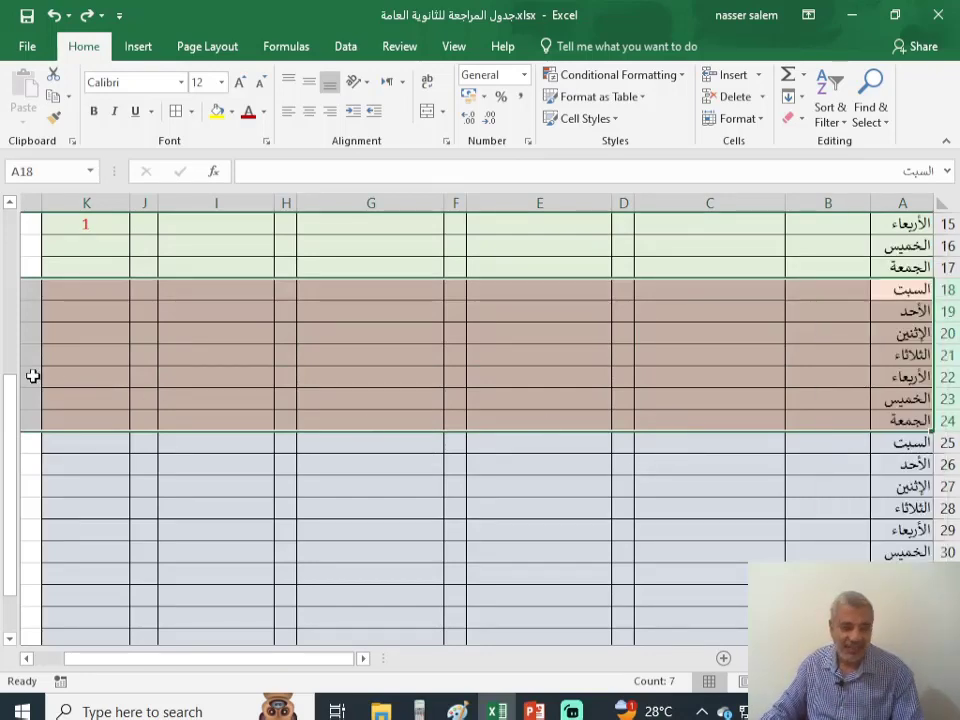
Compare the daily results in column K with the overall total in K35 and the achievement percentage in K36.
{"action": "scroll", "coordinate": [98, 435], "scroll_direction": "down", "scroll_amount": 3}
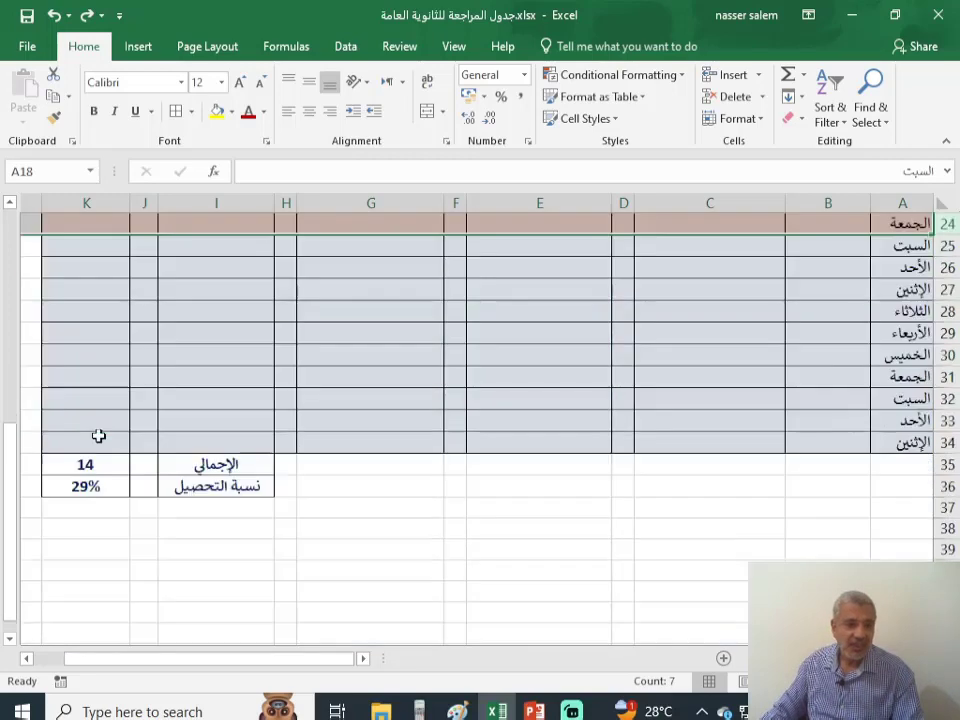
{"action": "left_click", "coordinate": [88, 487]}
{"action": "scroll", "coordinate": [88, 487], "scroll_direction": "up", "scroll_amount": 7}
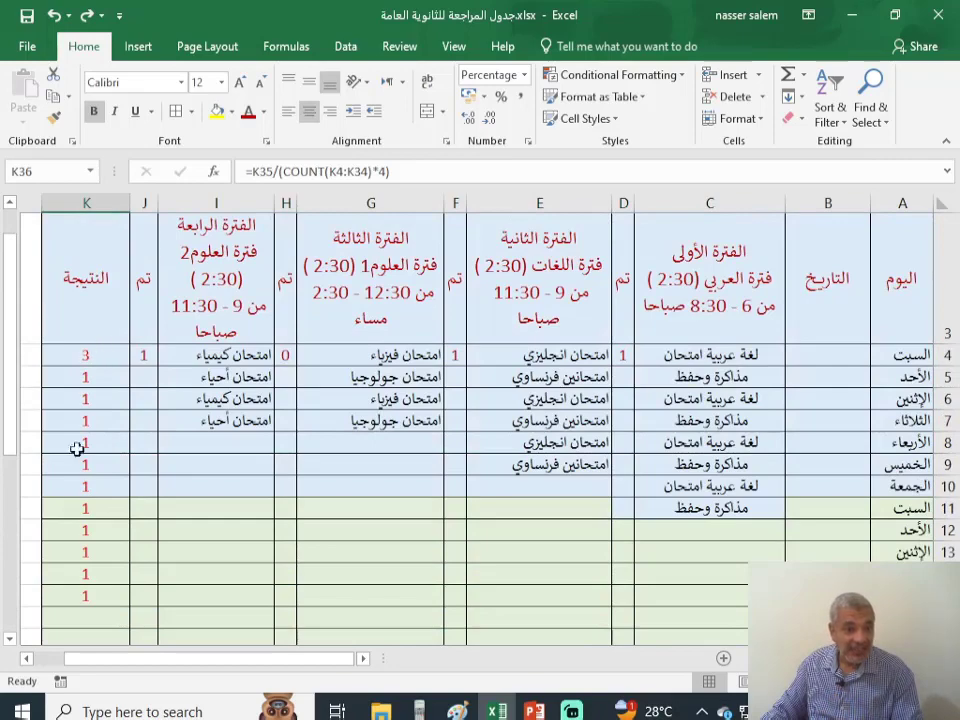
{"action": "scroll", "coordinate": [90, 566], "scroll_direction": "down", "scroll_amount": 4}
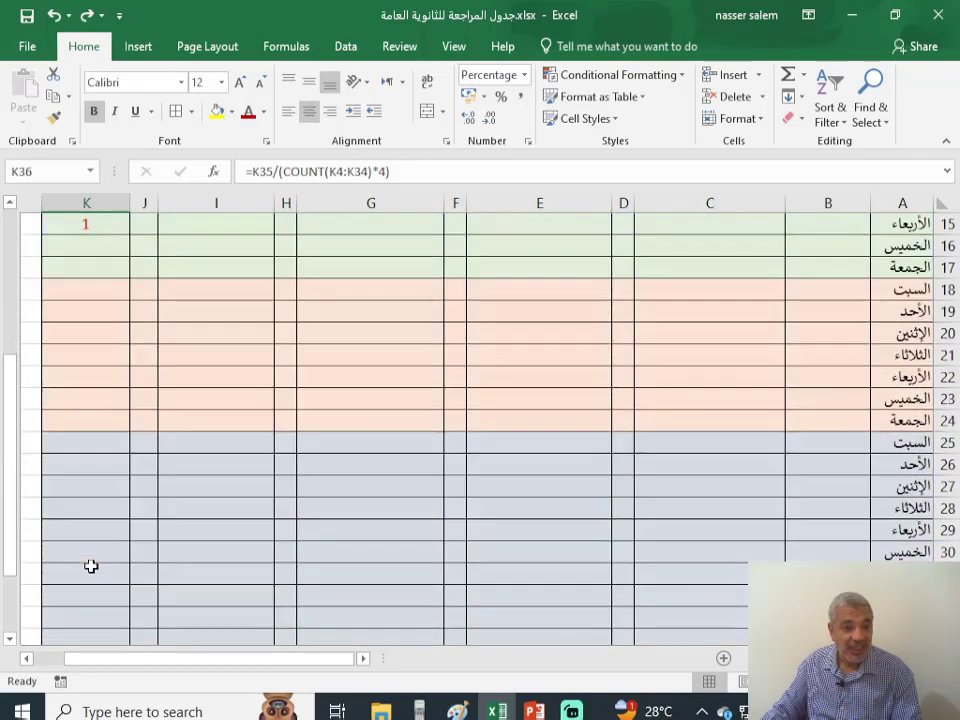
{"action": "scroll", "coordinate": [364, 267], "scroll_direction": "up", "scroll_amount": 5}
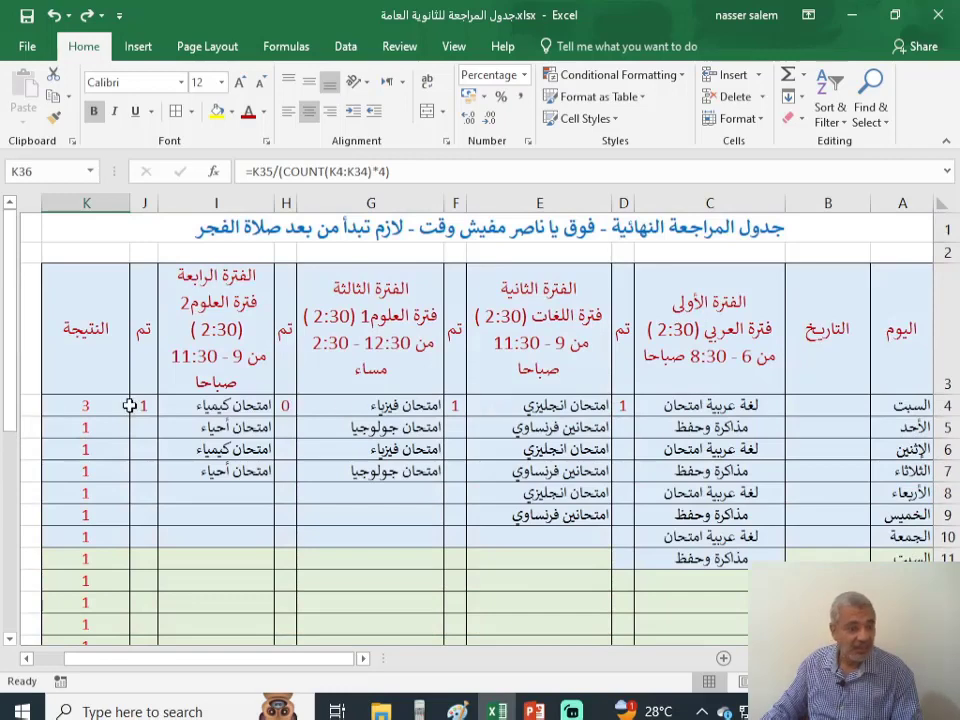
{"action": "scroll", "coordinate": [62, 514], "scroll_direction": "down", "scroll_amount": 7}
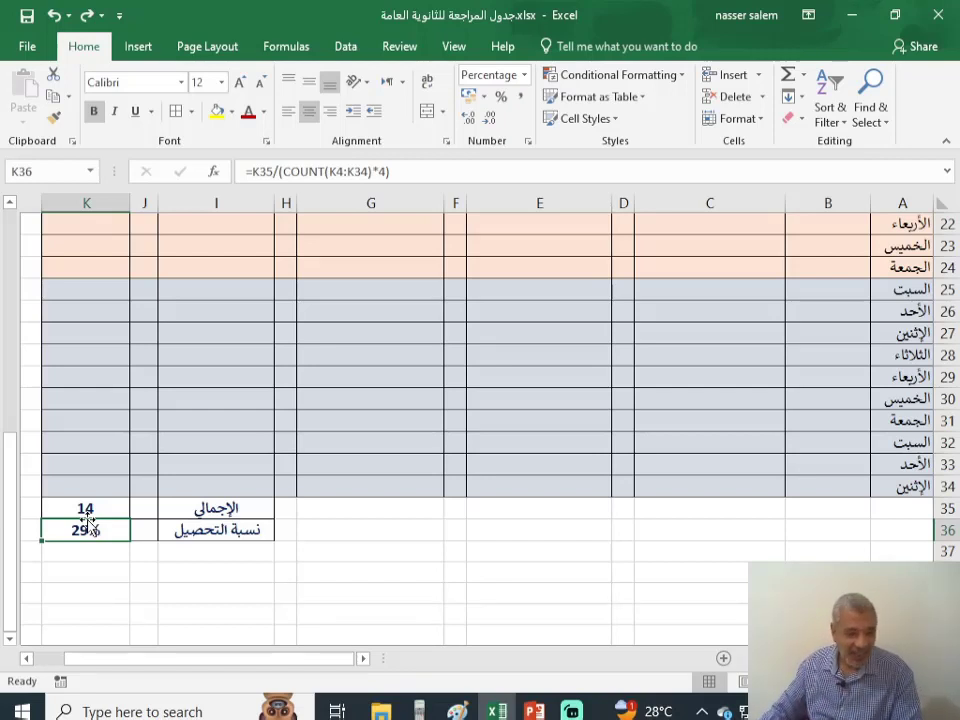
{"action": "left_click", "coordinate": [87, 546]}
{"action": "left_click", "coordinate": [89, 521]}
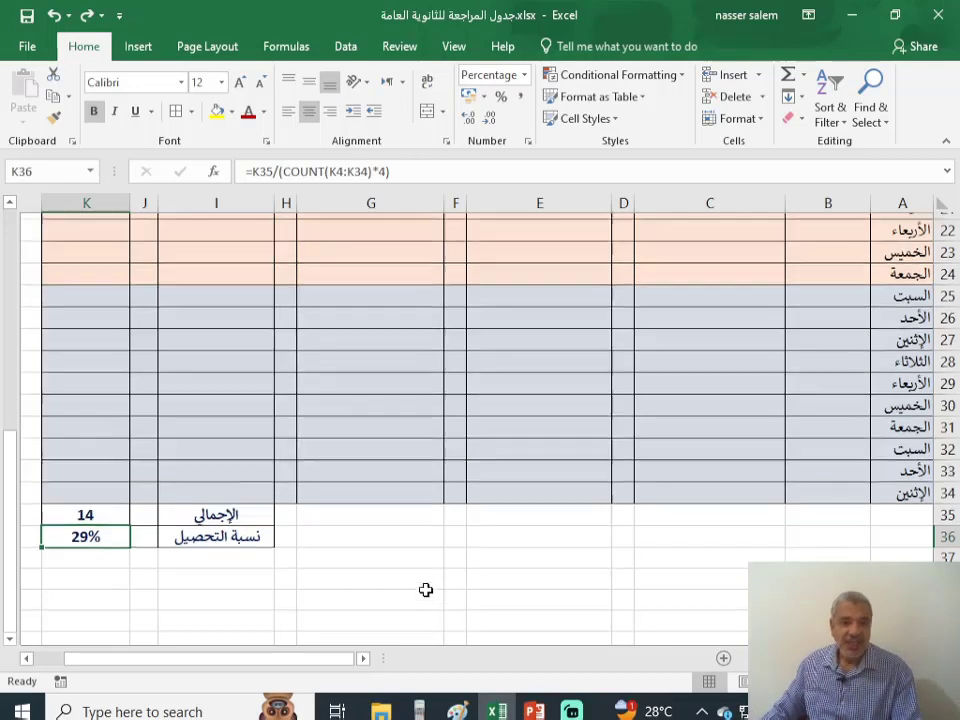
Examine Saturday's daily result formula in K4, and review the total and achievement percentage beneath the schedule.
{"action": "scroll", "coordinate": [425, 590], "scroll_direction": "up", "scroll_amount": 7}
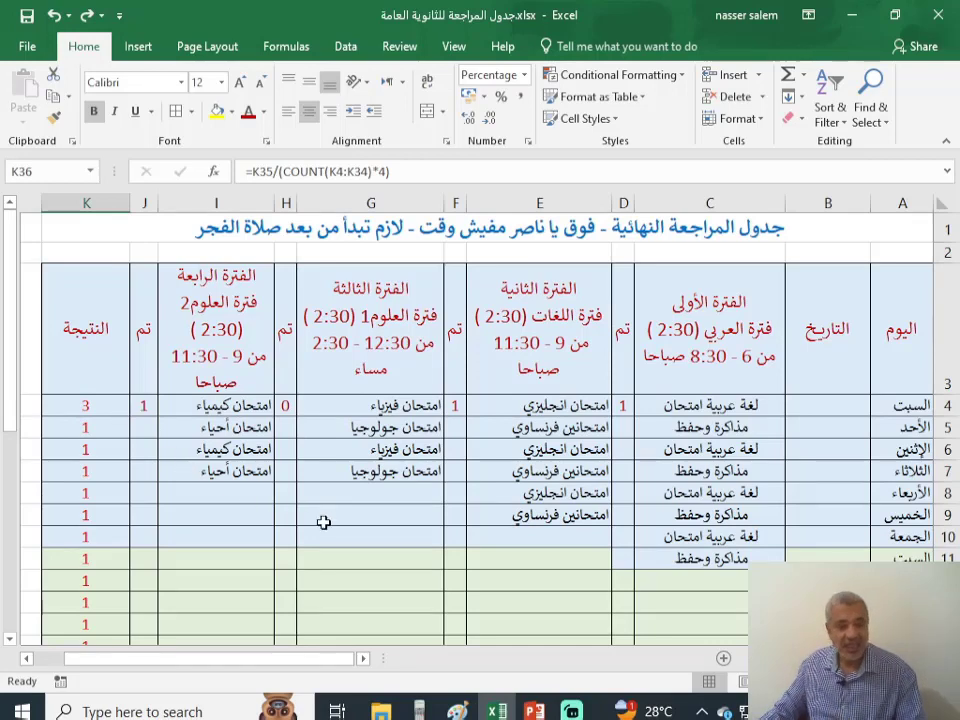
{"action": "scroll", "coordinate": [323, 522], "scroll_direction": "down", "scroll_amount": 1}
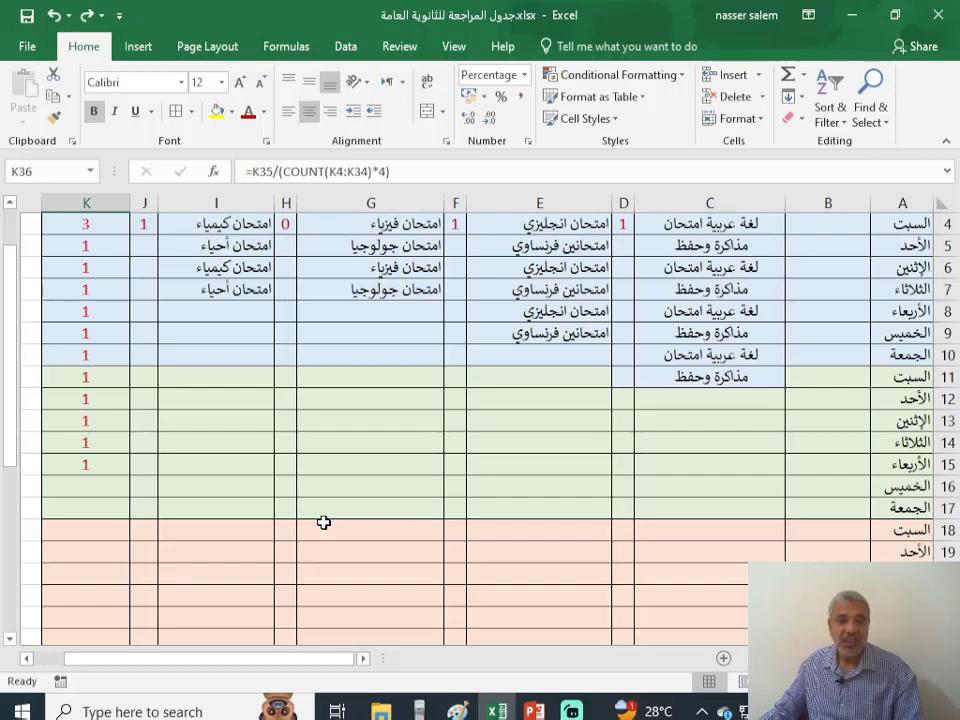
{"action": "scroll", "coordinate": [323, 522], "scroll_direction": "up", "scroll_amount": 1}
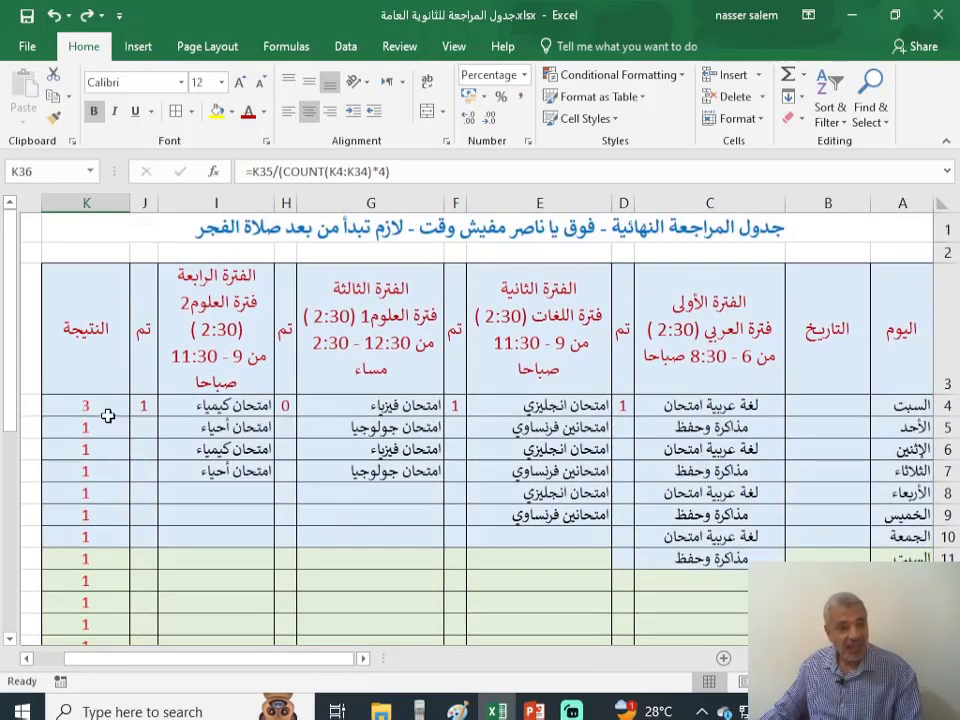
{"action": "left_click", "coordinate": [100, 410]}
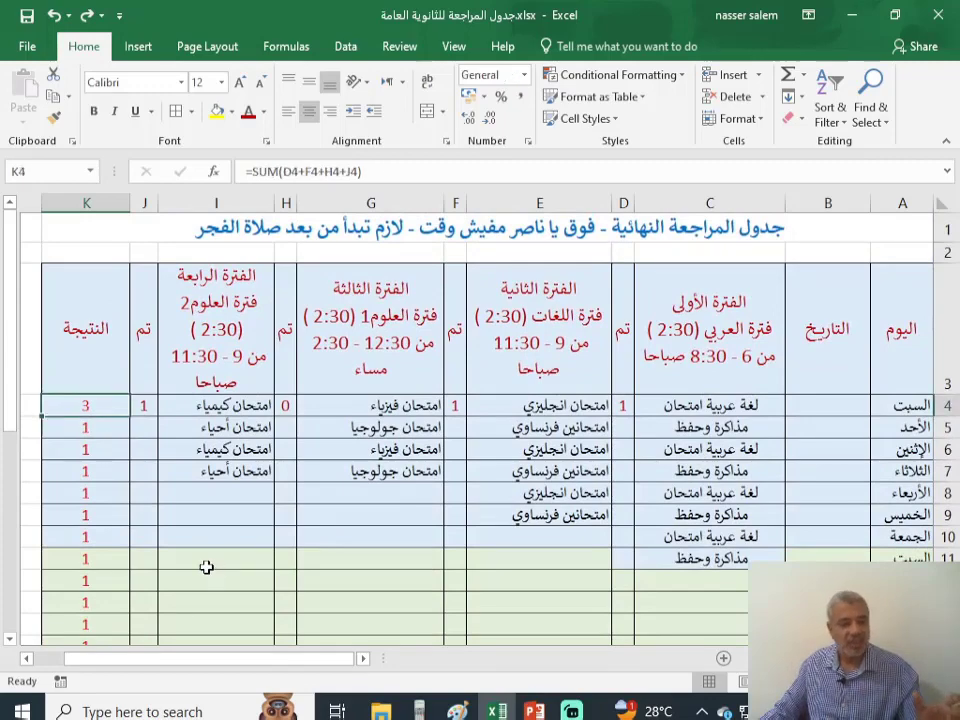
{"action": "scroll", "coordinate": [206, 567], "scroll_direction": "down", "scroll_amount": 8}
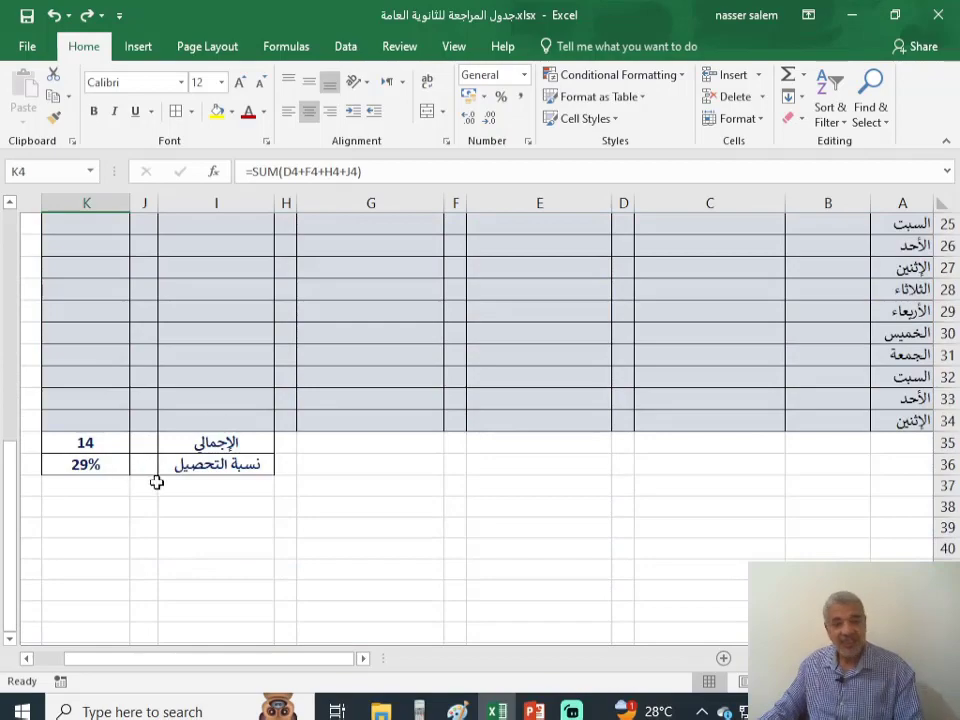
{"action": "scroll", "coordinate": [358, 465], "scroll_direction": "up", "scroll_amount": 4}
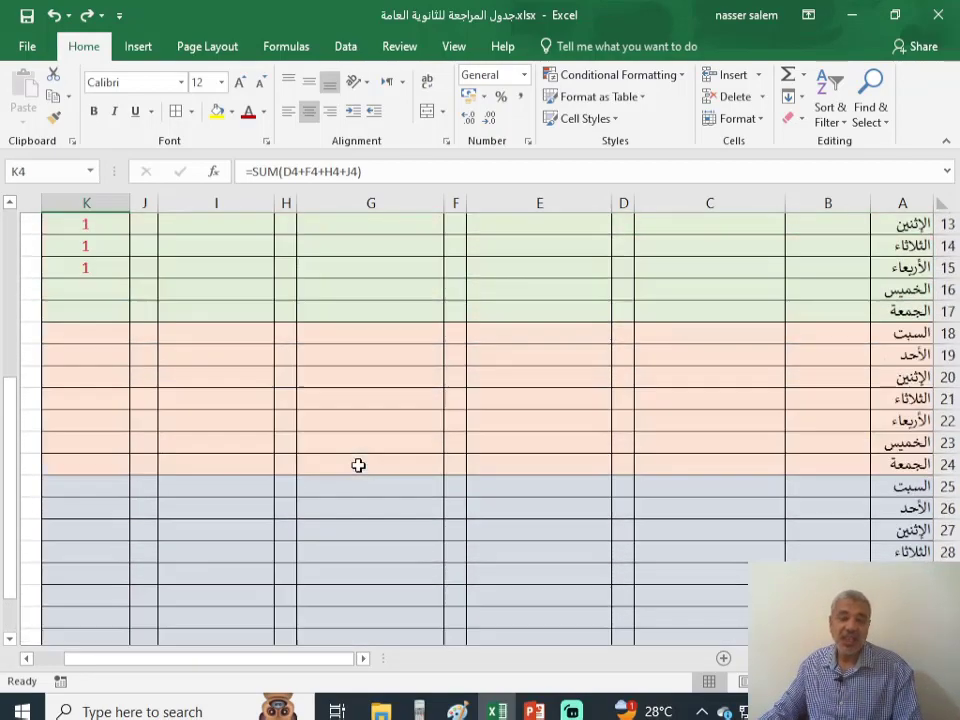